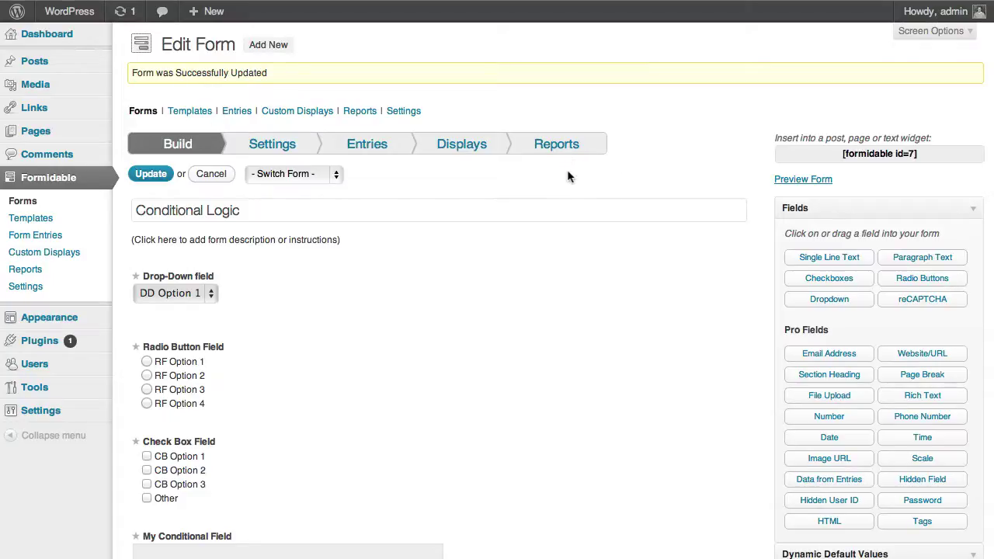
Enable conditional logic on My Conditional Field so it shows only if all of the conditions match.
scroll(550, 289, "down", 3)
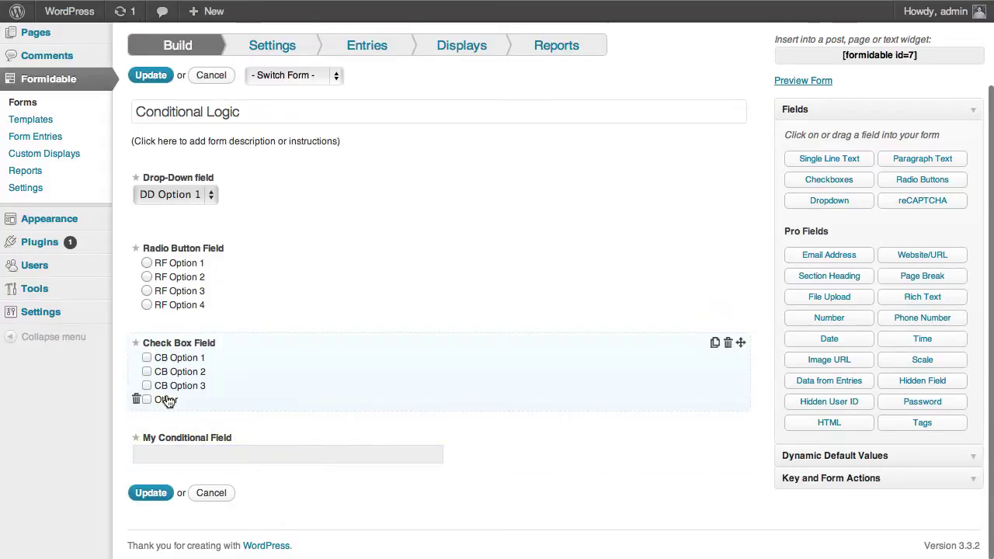
left_click(525, 462)
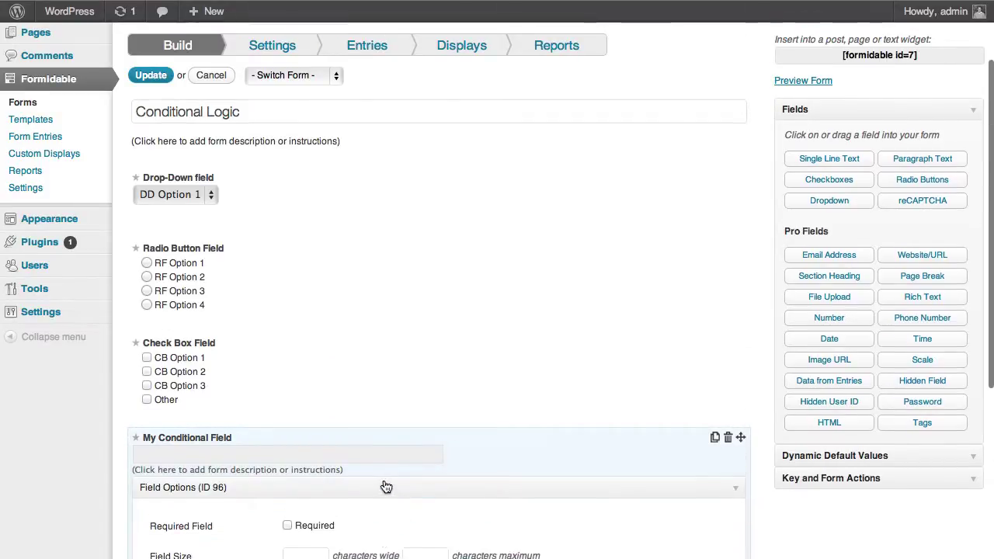
scroll(388, 490, "down", 3)
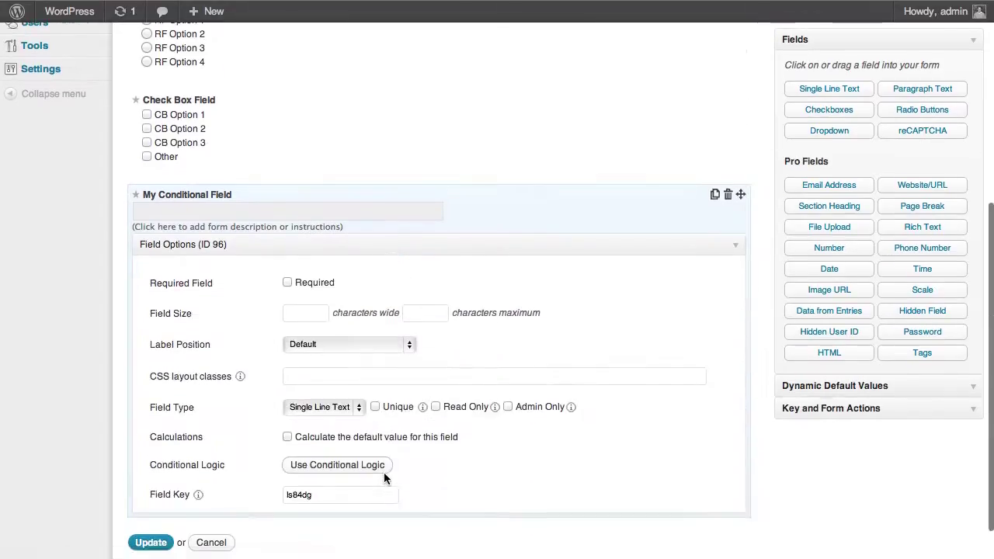
left_click(331, 466)
scroll(330, 465, "down", 1)
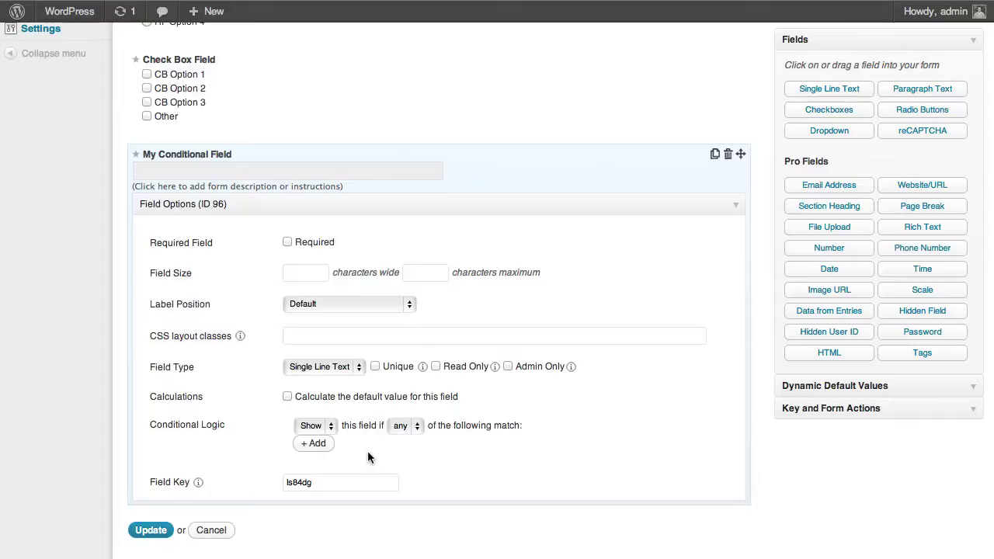
left_click(418, 432)
Add the condition that Check Box Field is equal to Other, and save the form.
left_click(320, 444)
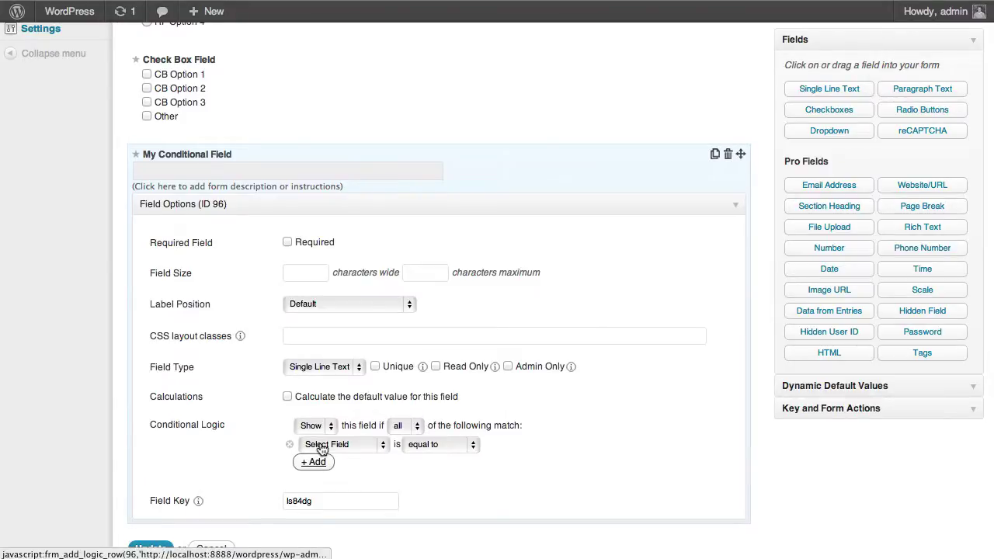
left_click(384, 447)
left_click(369, 481)
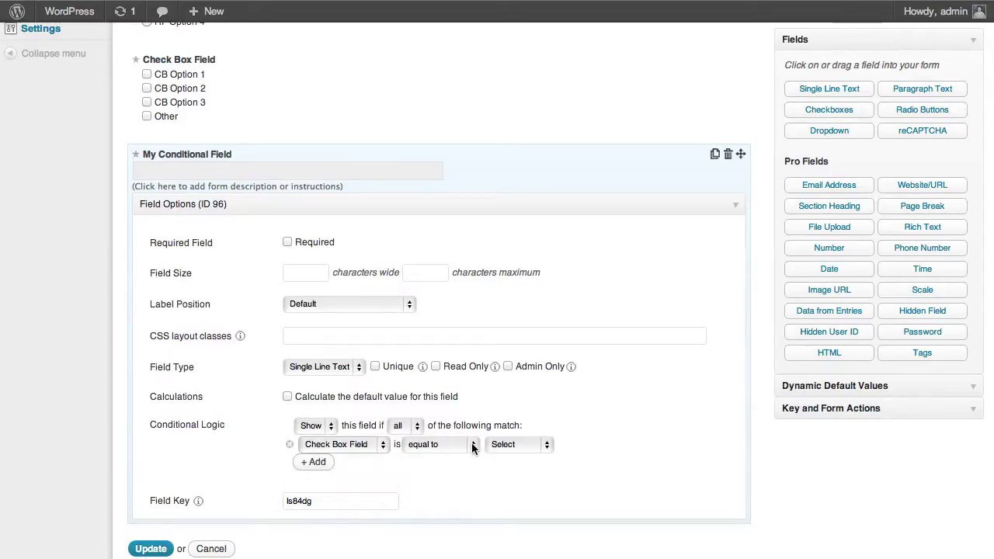
left_click(547, 444)
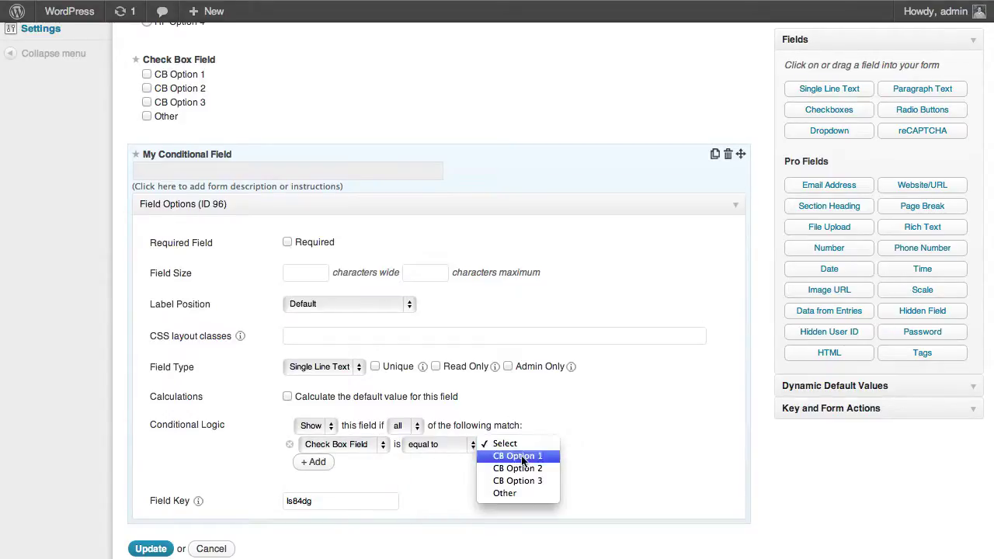
left_click(497, 493)
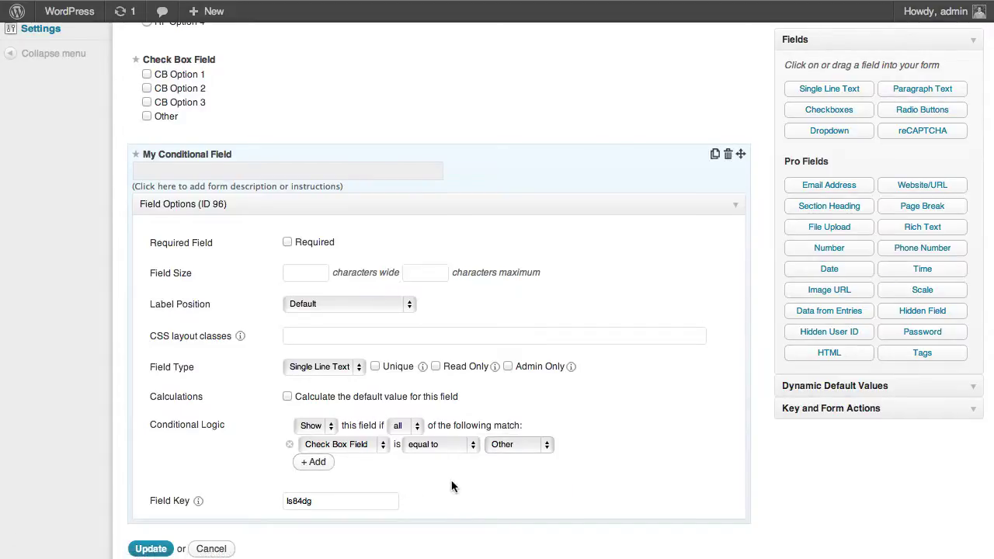
scroll(447, 481, "down", 2)
left_click(148, 501)
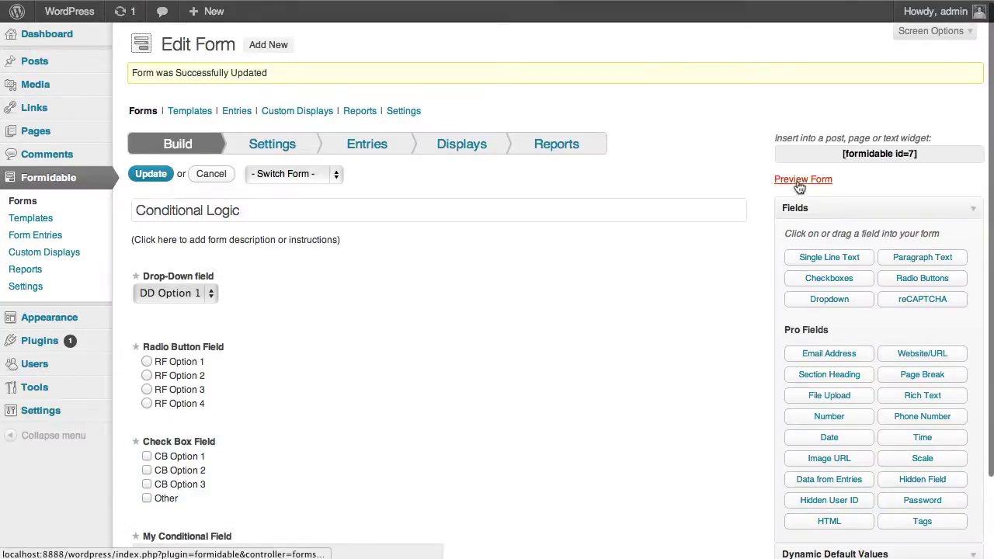
Preview the form, test the condition by ticking and unticking Other in the Check Box Field, and return to the form editor.
left_click(800, 186)
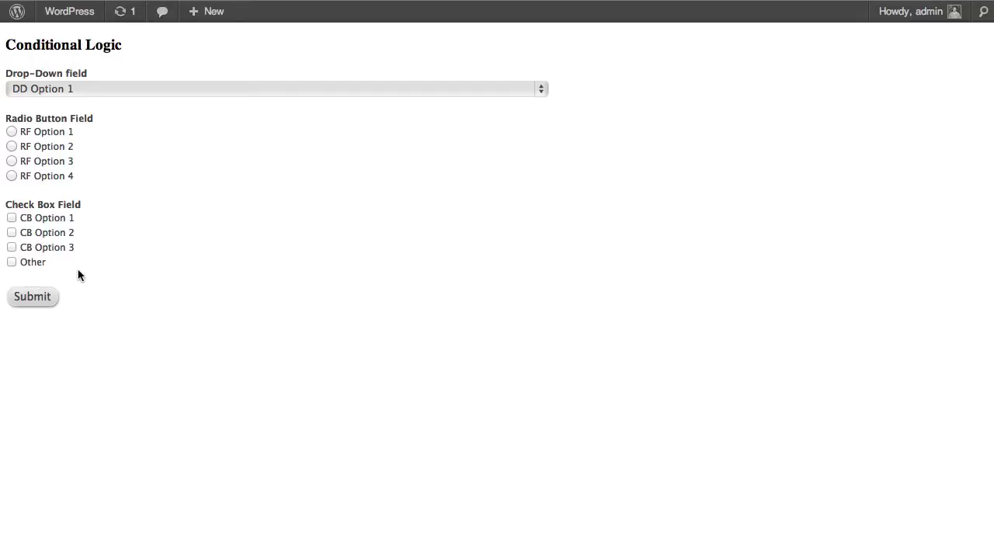
left_click(12, 264)
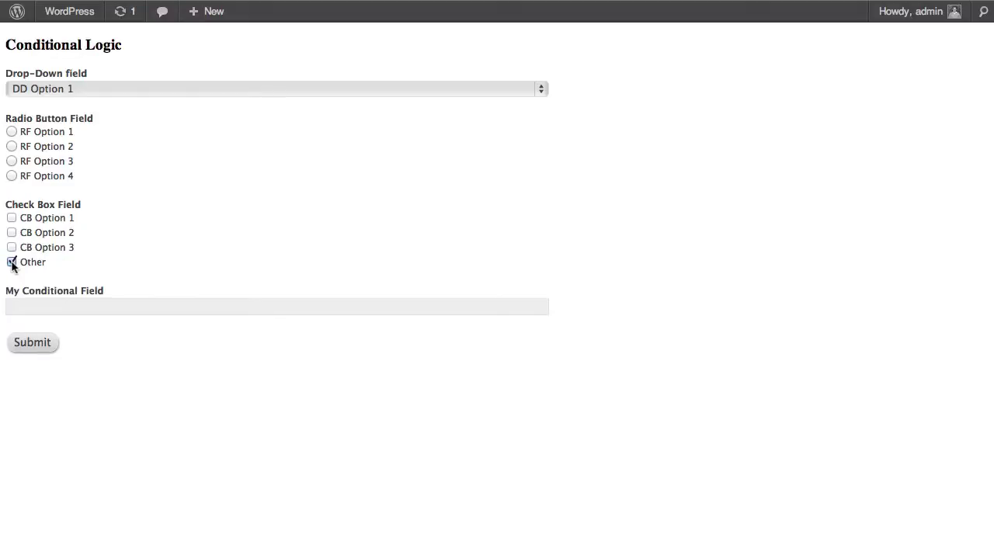
left_click(12, 263)
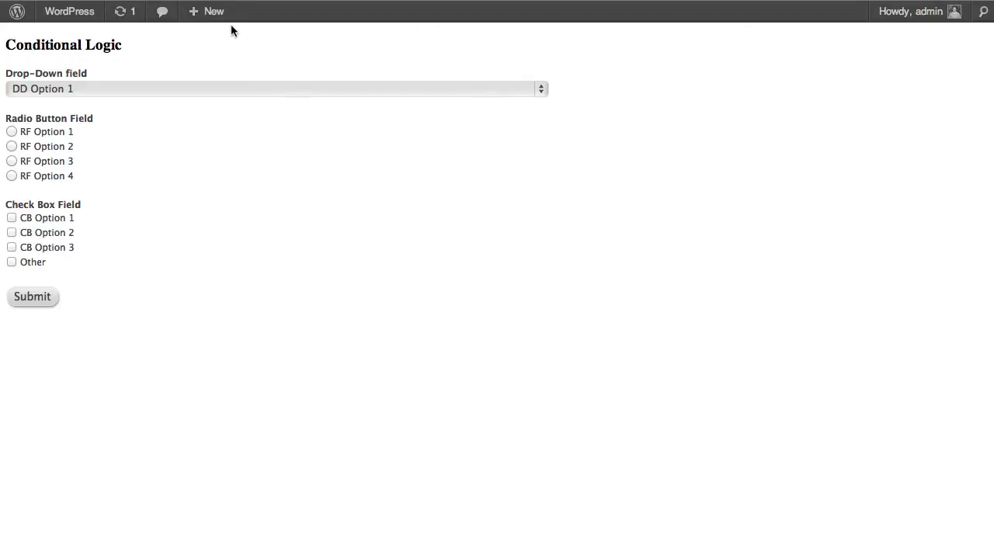
key("ctrl+shift+Tab")
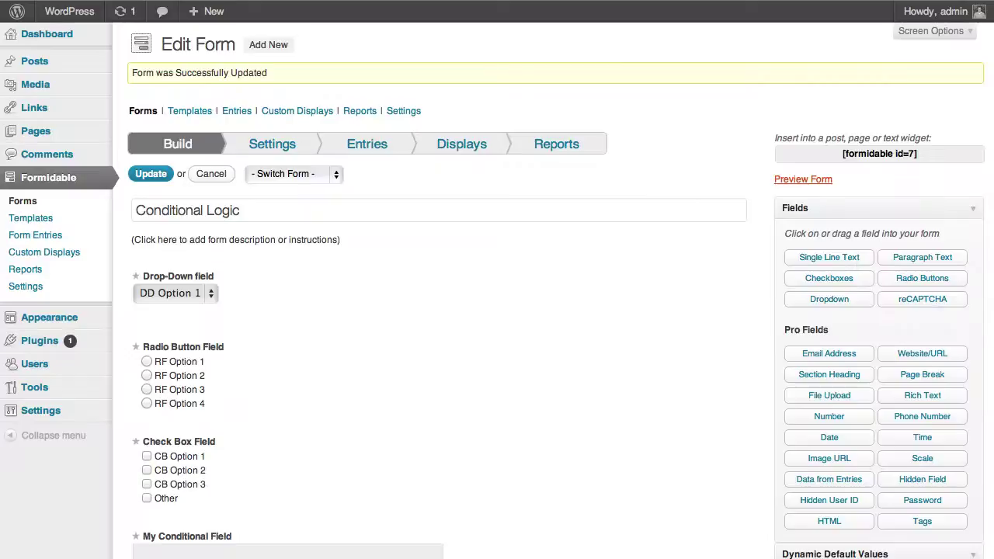
Enable conditional logic in the field options of the Check Box Field.
scroll(361, 274, "down", 3)
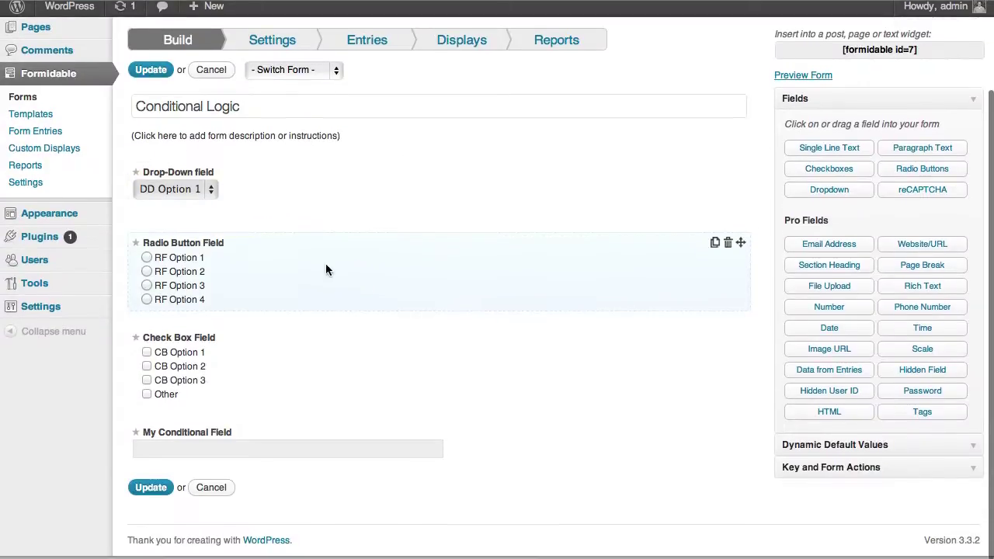
left_click(274, 366)
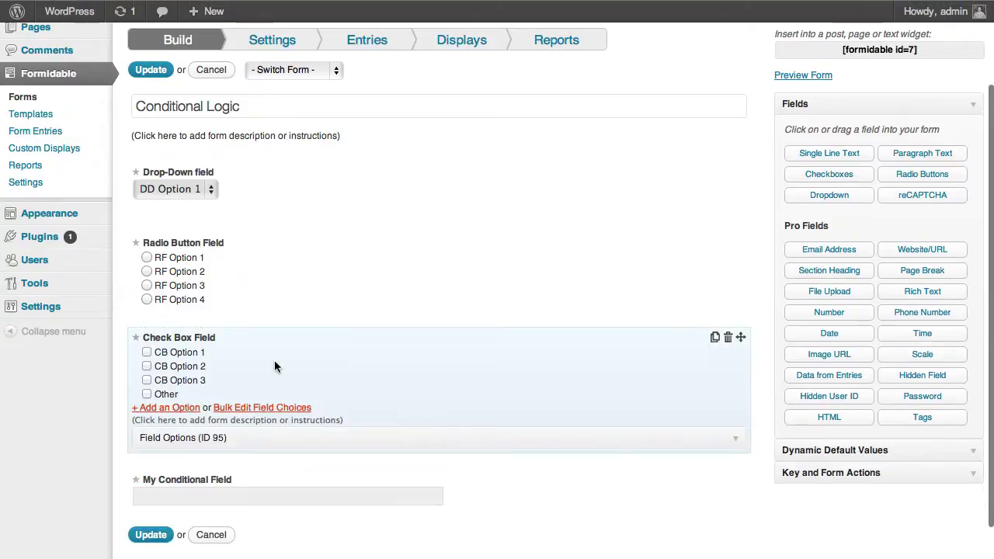
left_click(286, 445)
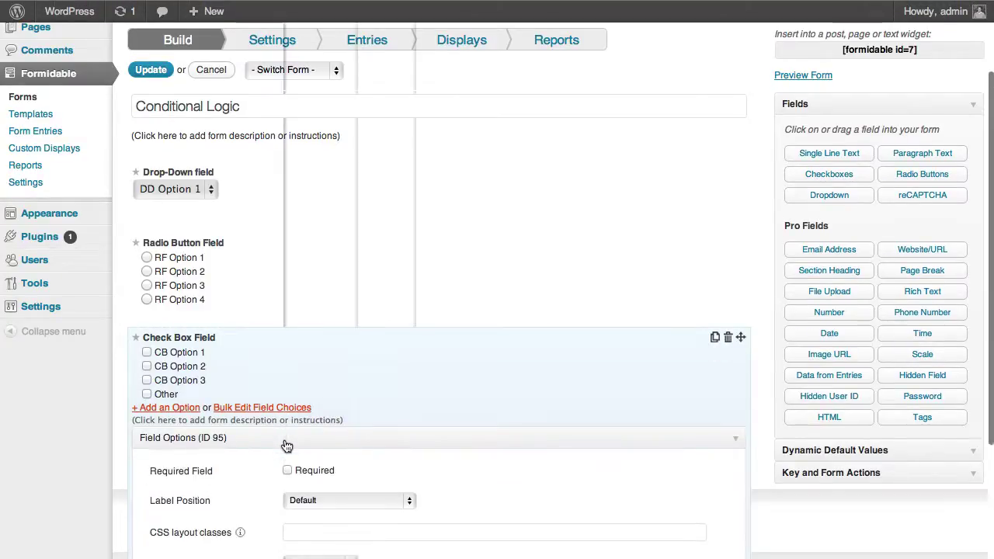
scroll(296, 417, "down", 5)
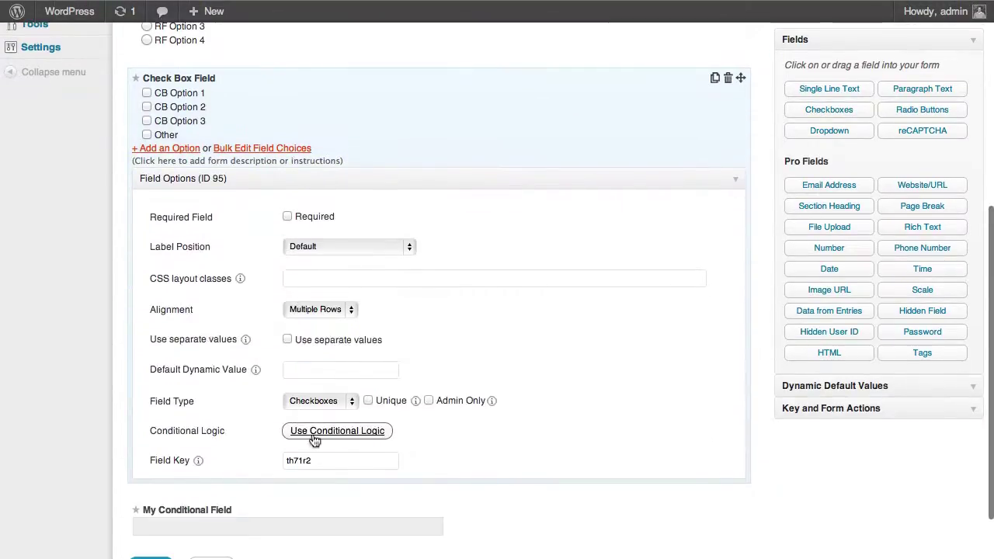
left_click(320, 420)
scroll(320, 426, "down", 2)
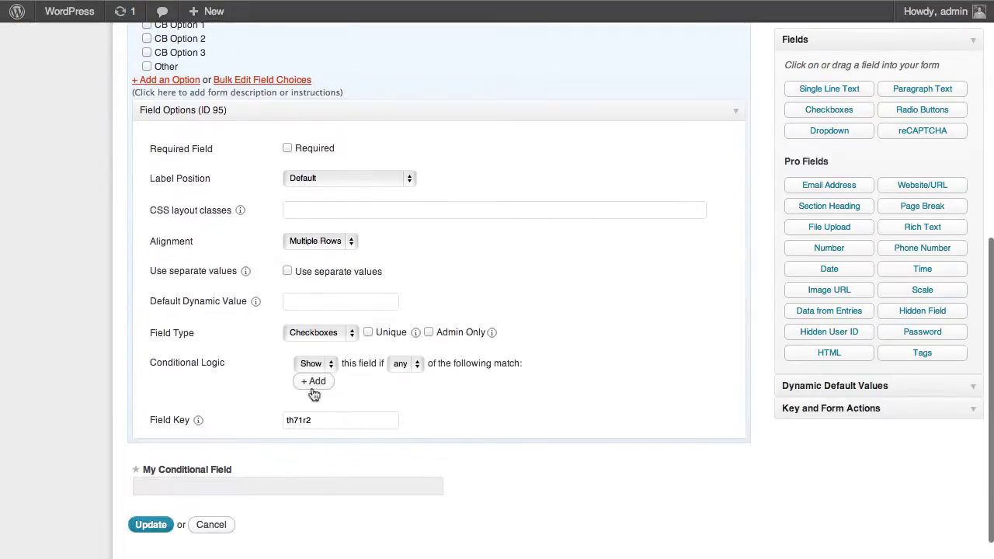
Add a condition showing the Check Box Field if Radio Button Field is equal to RF Option 4, and save the form.
left_click(314, 381)
left_click(378, 384)
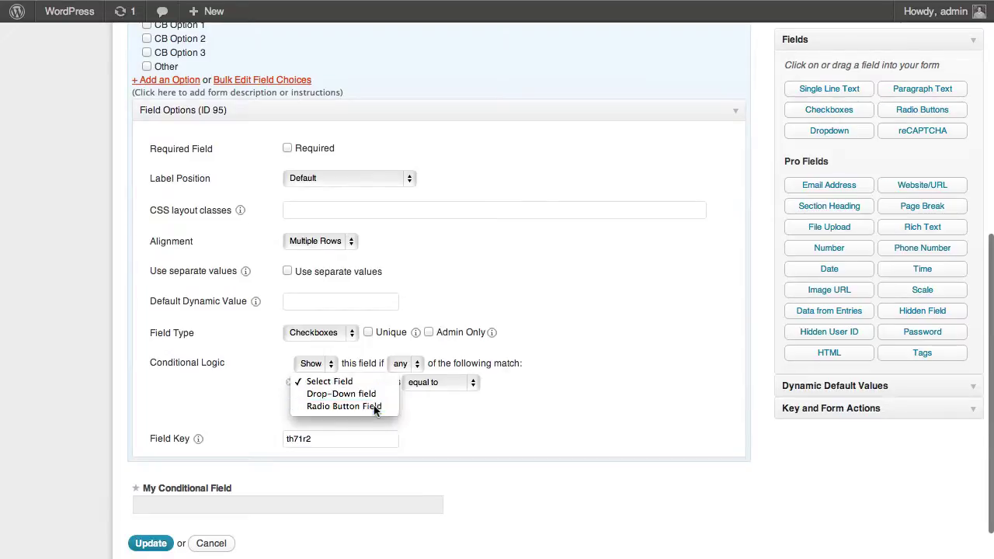
left_click(374, 405)
left_click(543, 382)
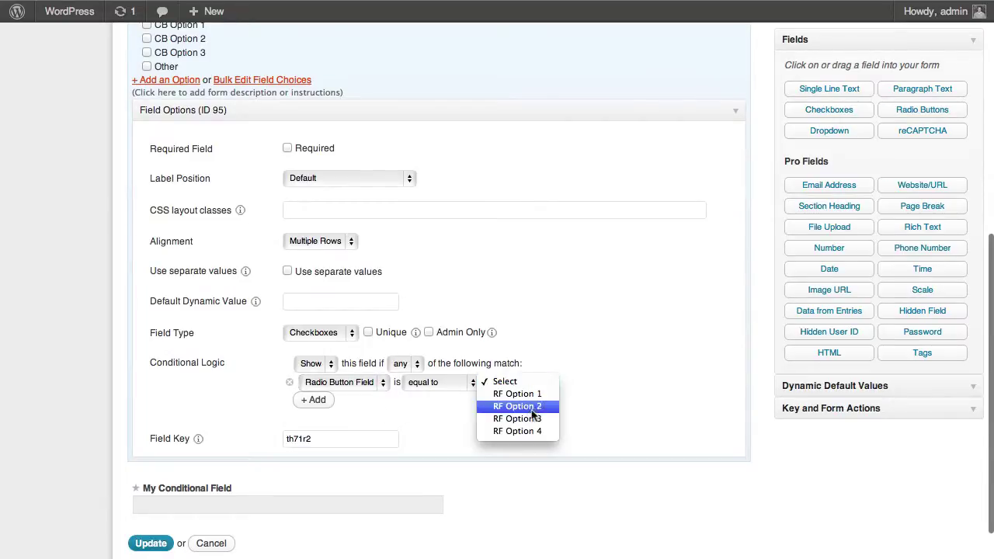
key("Escape")
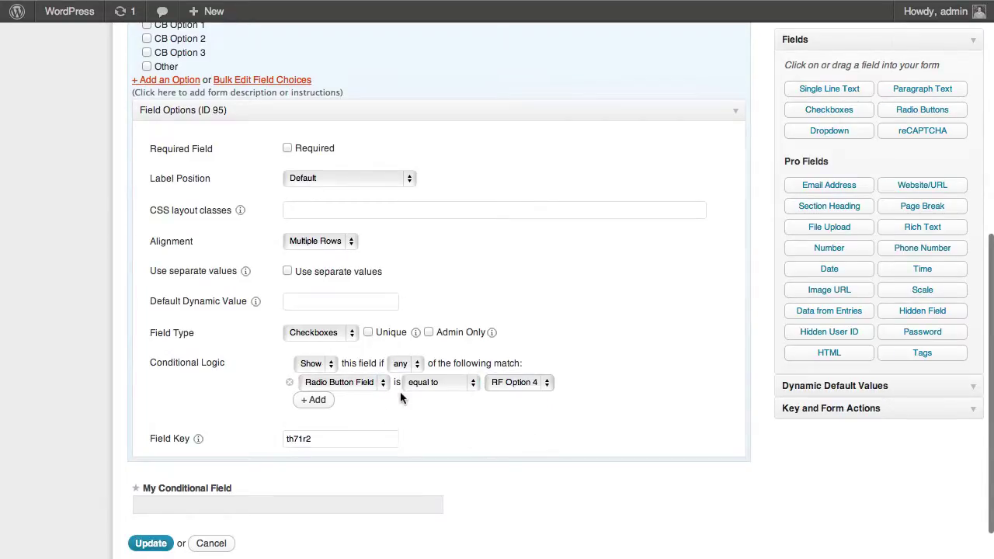
scroll(334, 427, "down", 2)
left_click(152, 493)
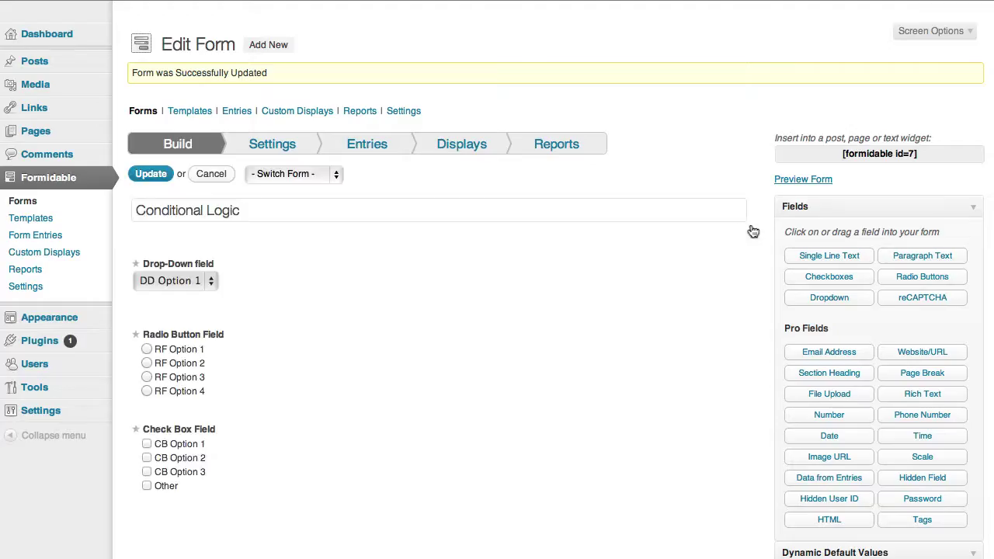
Preview the form and test the chained conditions by choosing RF Option 4, toggling Other, and switching to RF Option 3.
left_click(800, 178)
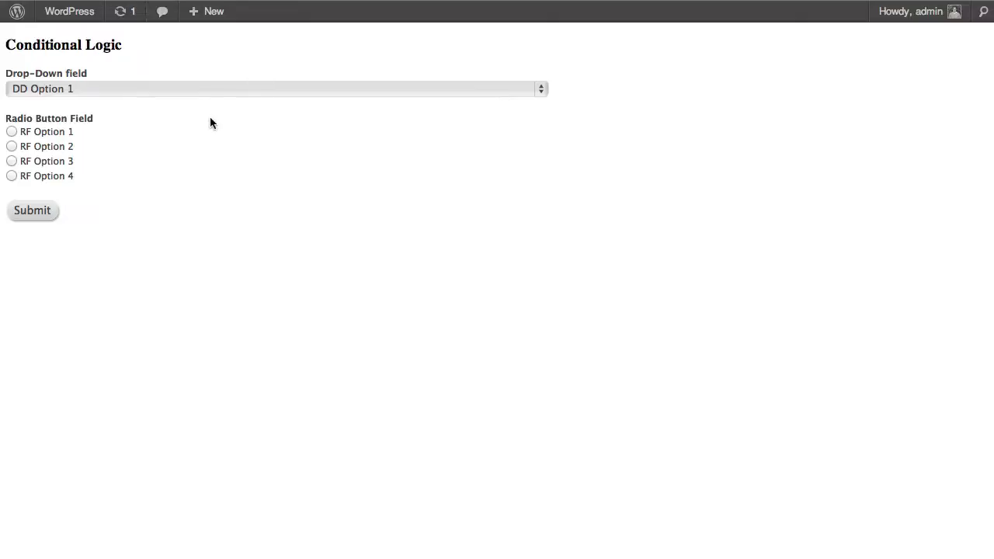
left_click(12, 177)
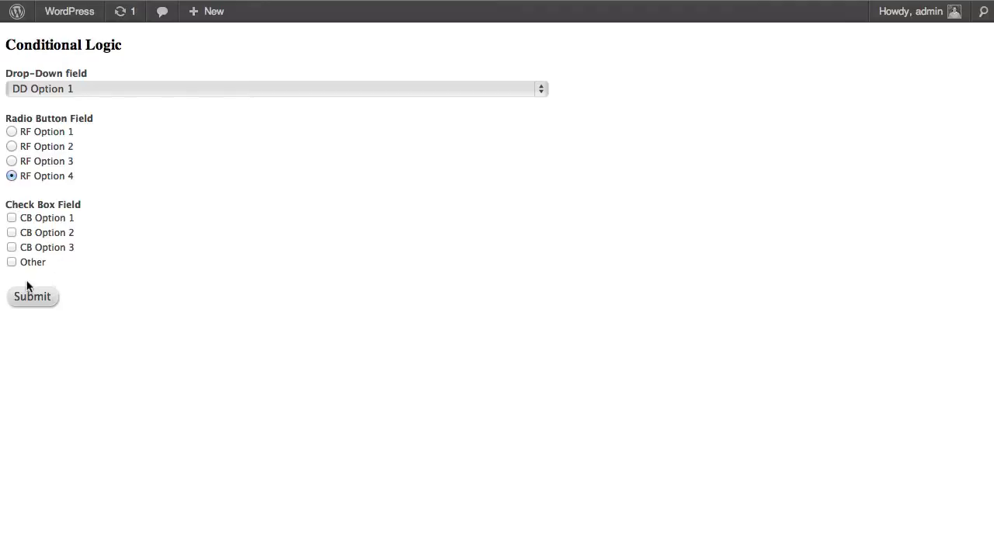
left_click(12, 262)
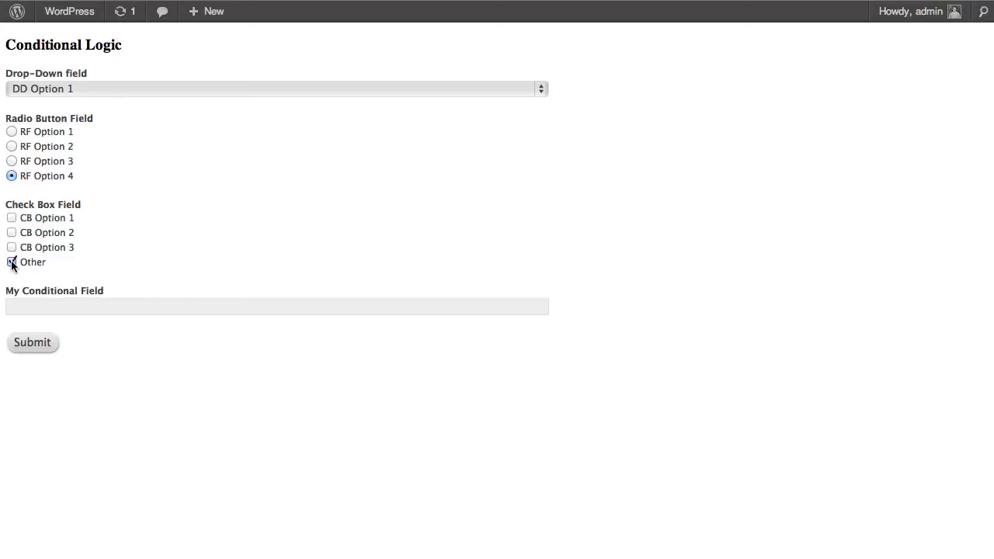
left_click(12, 262)
left_click(12, 162)
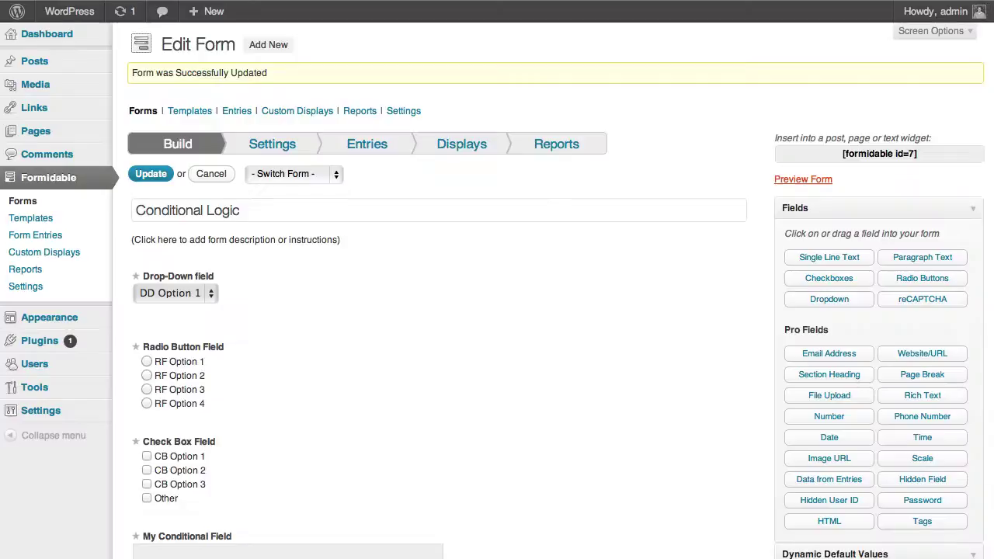
Add a second condition to My Conditional Field in the form editor: Drop-Down field is equal to DD Option 1.
scroll(325, 359, "down", 3)
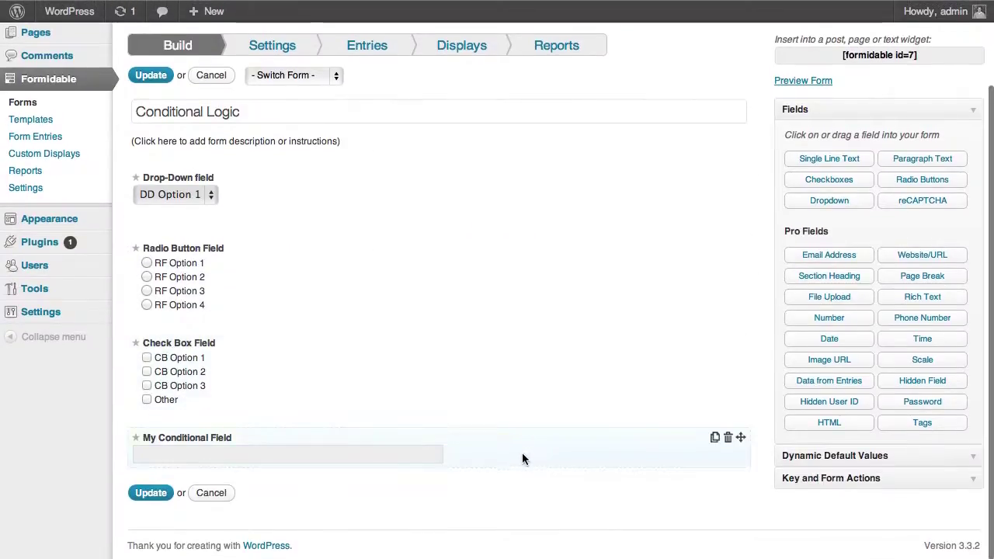
left_click(521, 456)
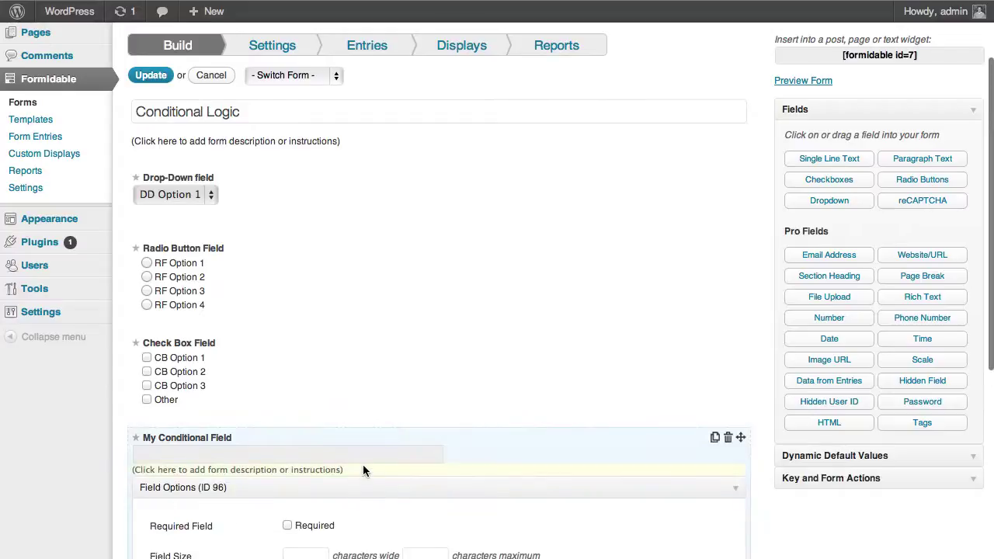
scroll(363, 469, "down", 5)
scroll(376, 438, "down", 2)
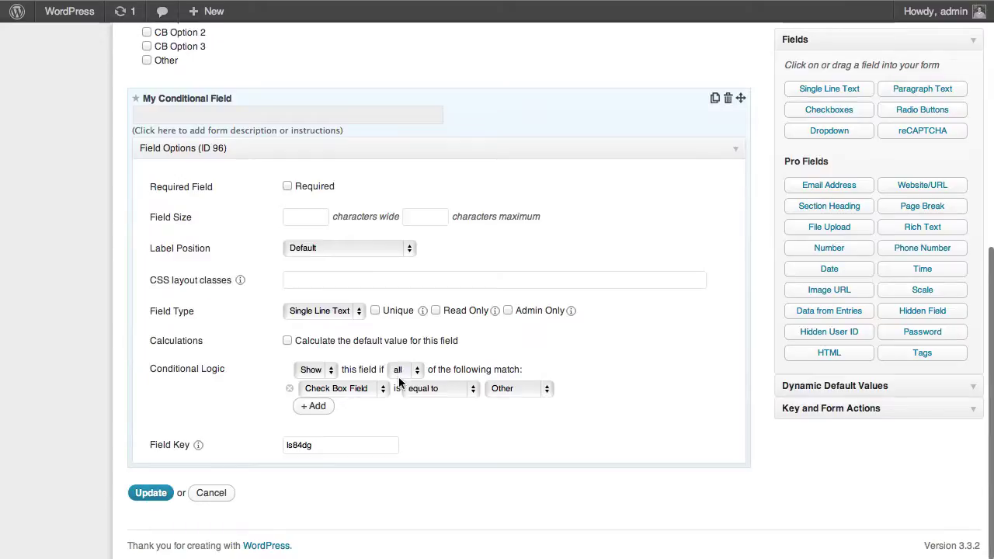
left_click(313, 406)
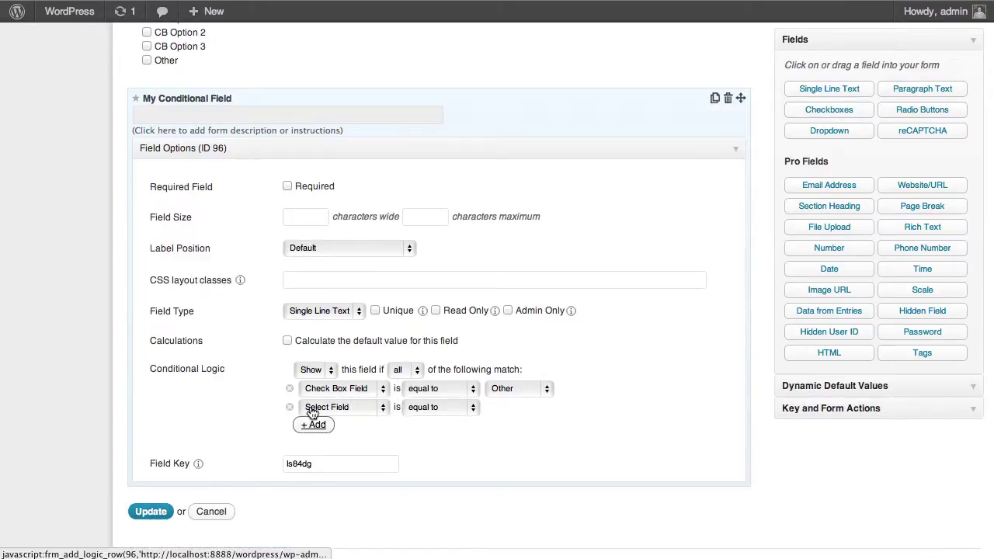
left_click(390, 407)
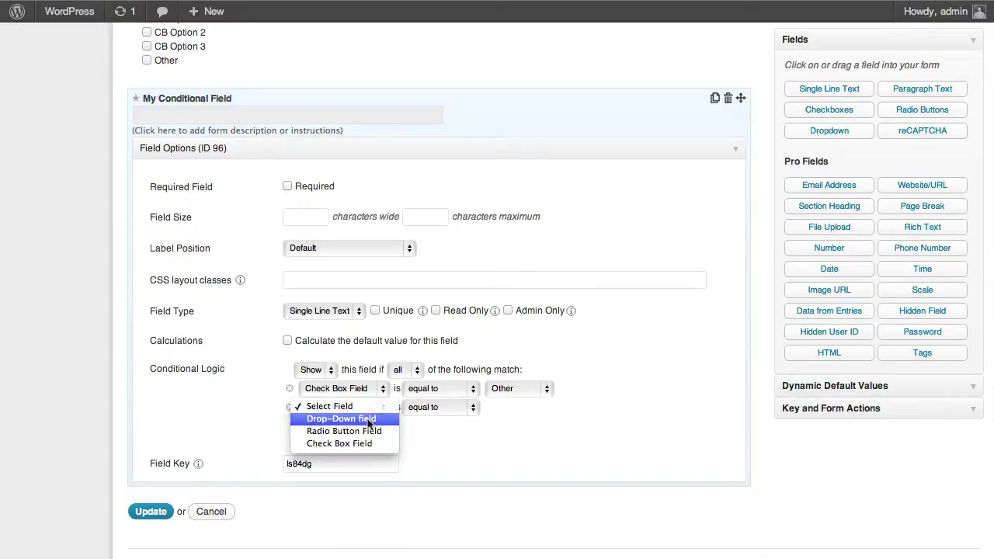
left_click(365, 418)
left_click(547, 409)
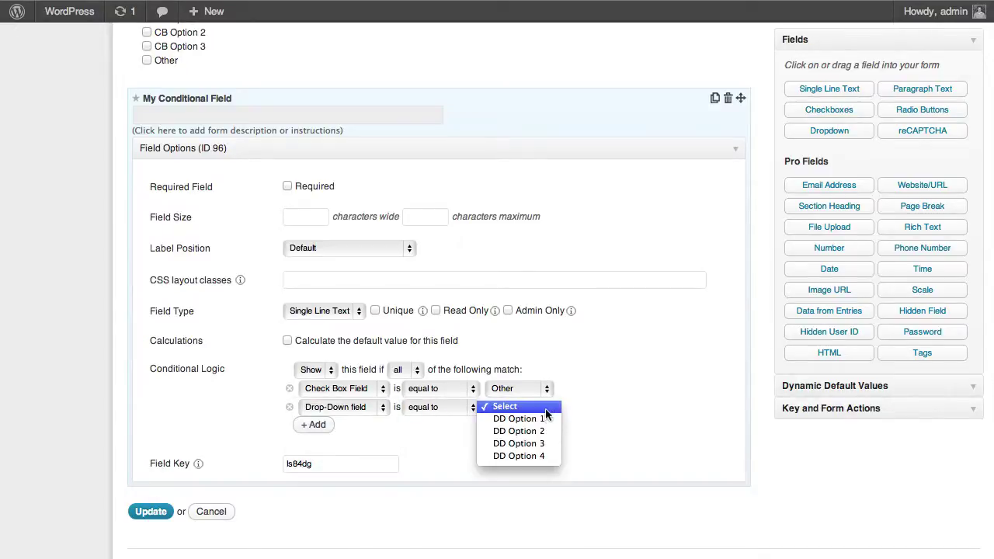
left_click(536, 420)
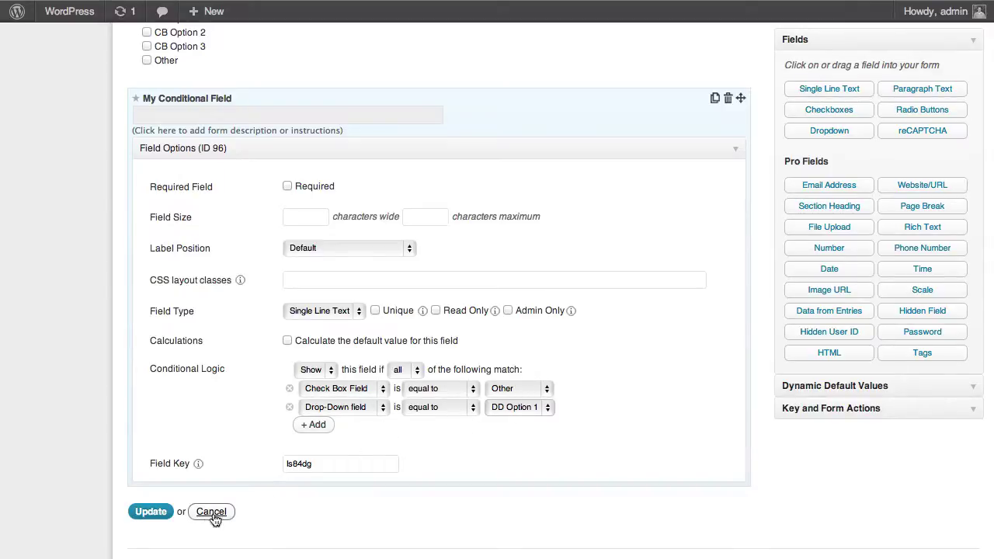
left_click(160, 512)
Remove the Radio Button Field condition from the Check Box Field's conditional logic and save the form.
scroll(282, 336, "up", 3)
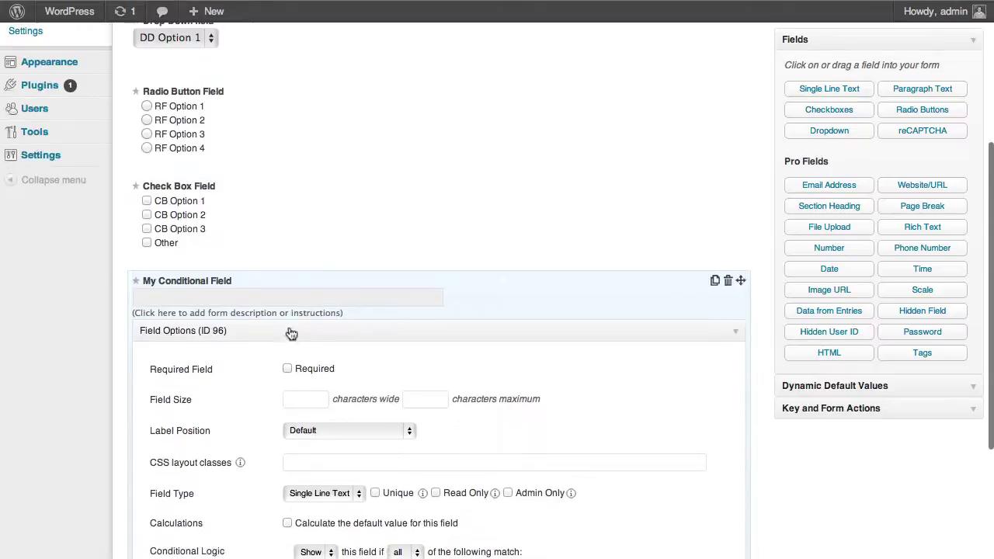
left_click(376, 207)
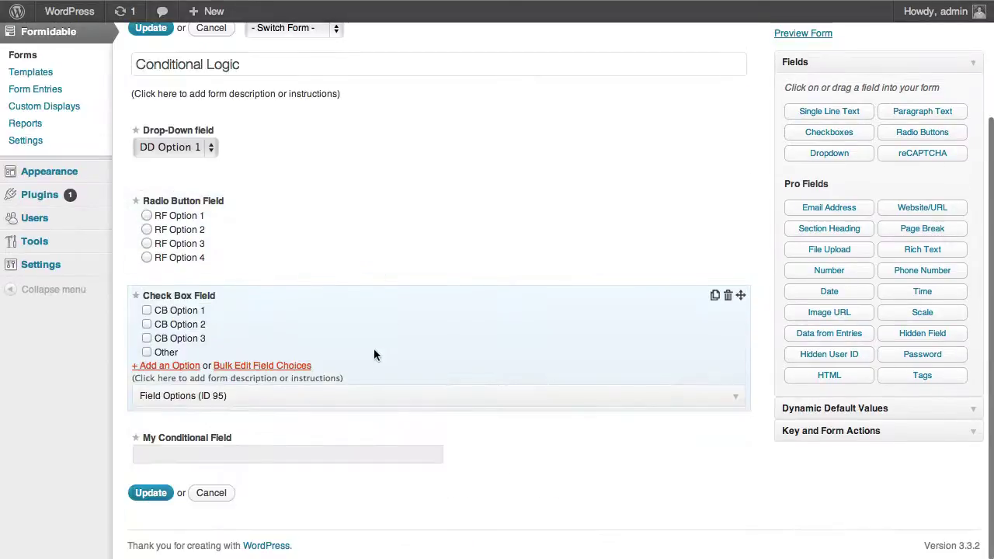
left_click(398, 403)
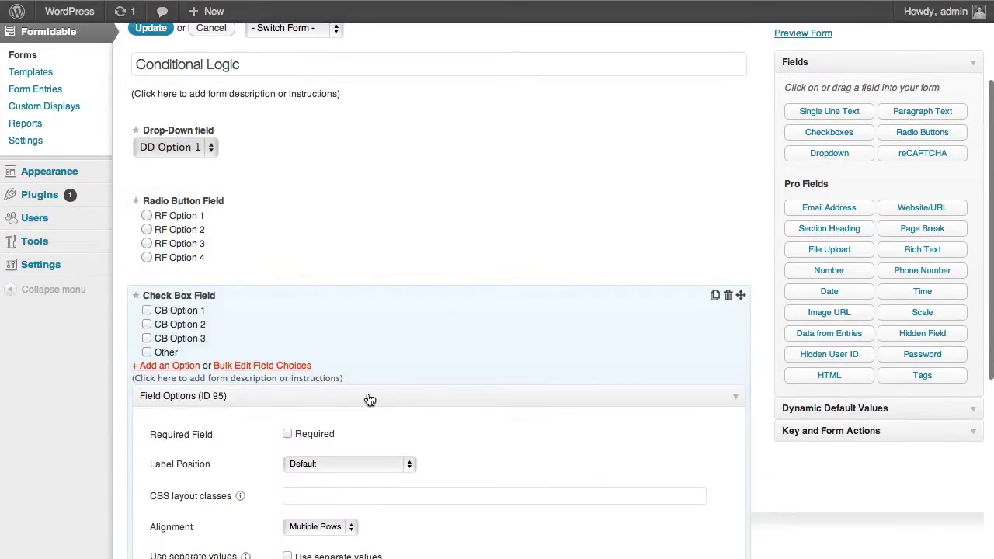
scroll(367, 396, "down", 3)
scroll(367, 396, "down", 2)
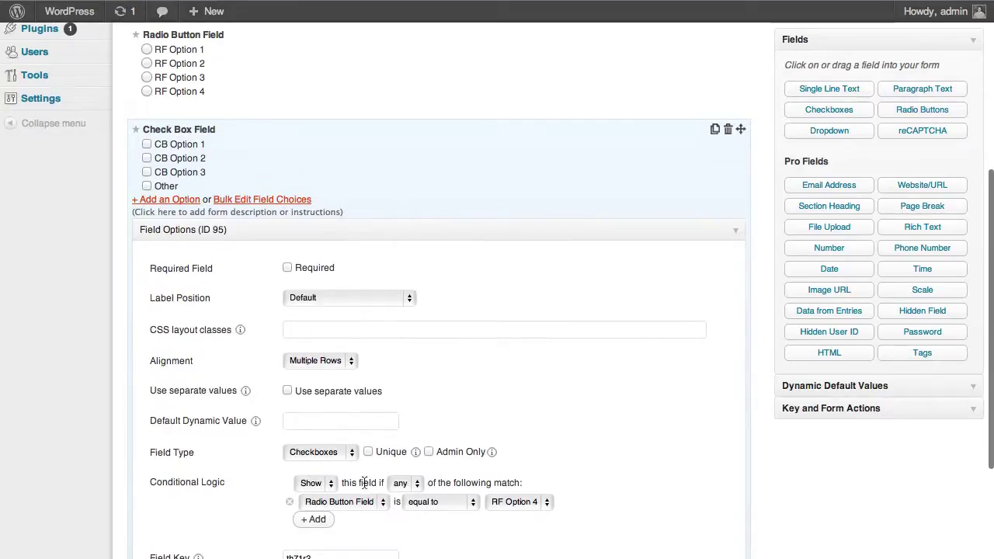
scroll(359, 483, "down", 2)
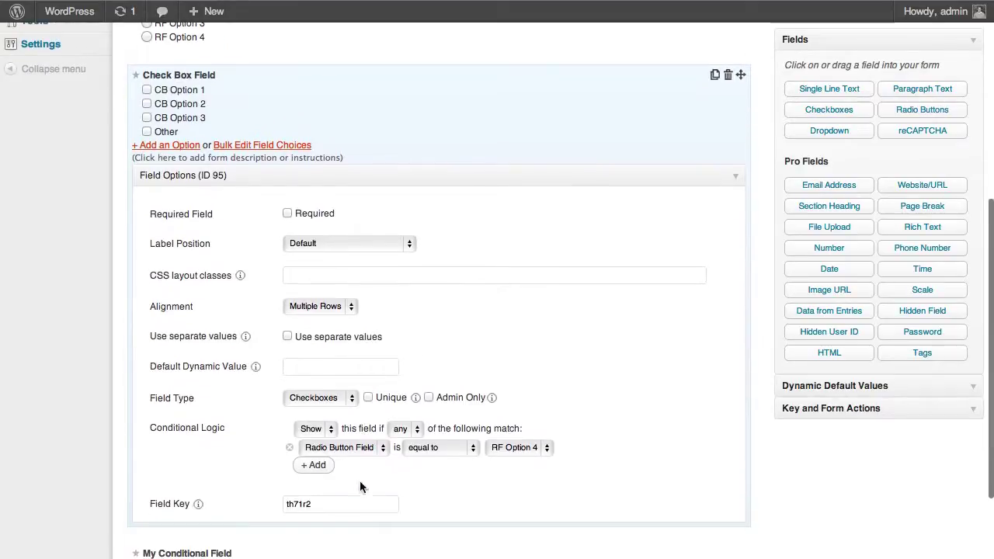
left_click(291, 451)
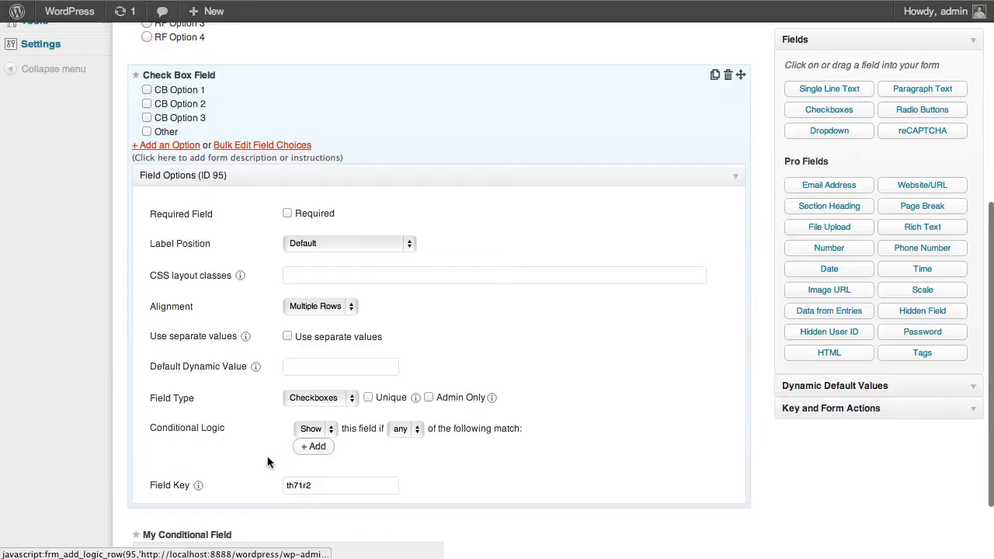
scroll(264, 458, "down", 3)
left_click(163, 476)
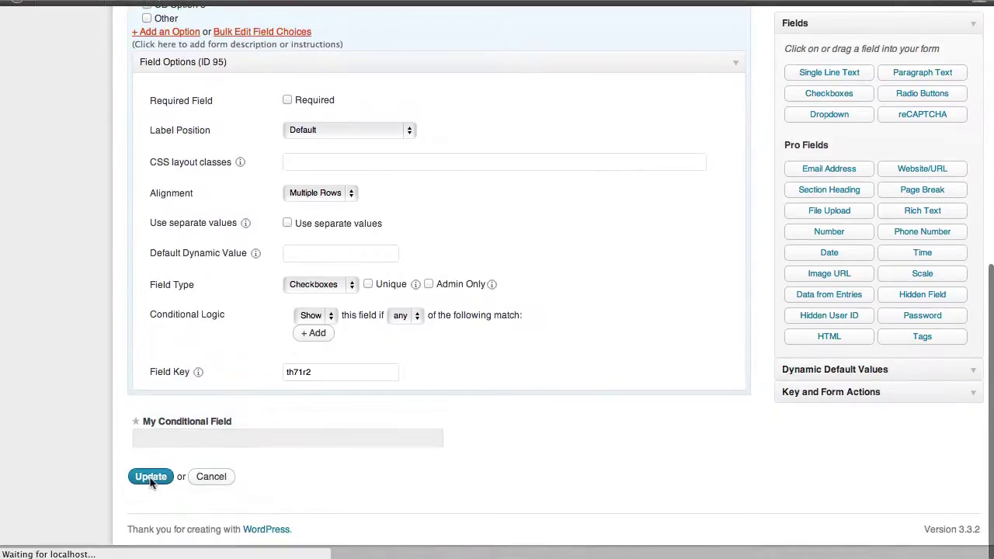
Preview the form and test My Conditional Field by checking Other, then switching the Drop-Down field to DD Option 2 and back to DD Option 1.
left_click(805, 184)
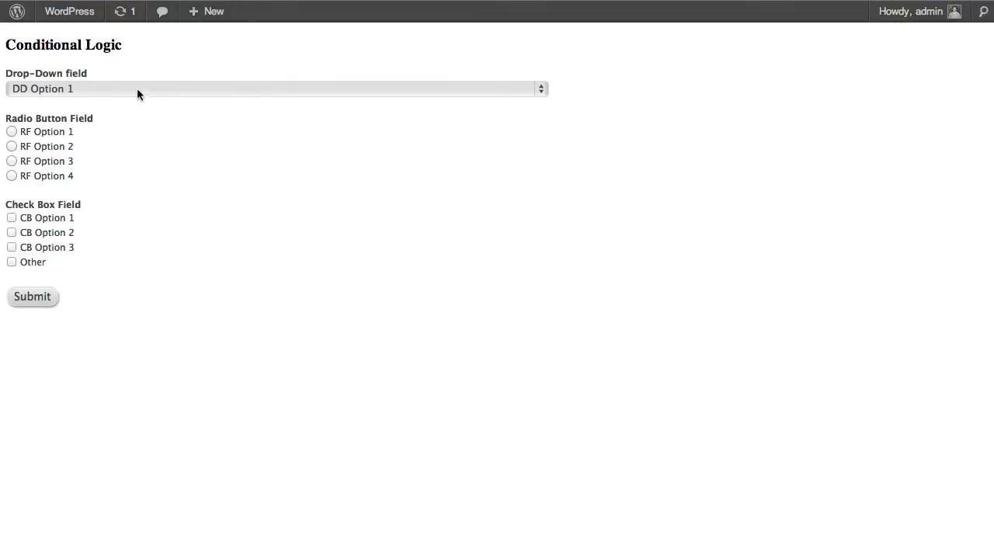
left_click(11, 262)
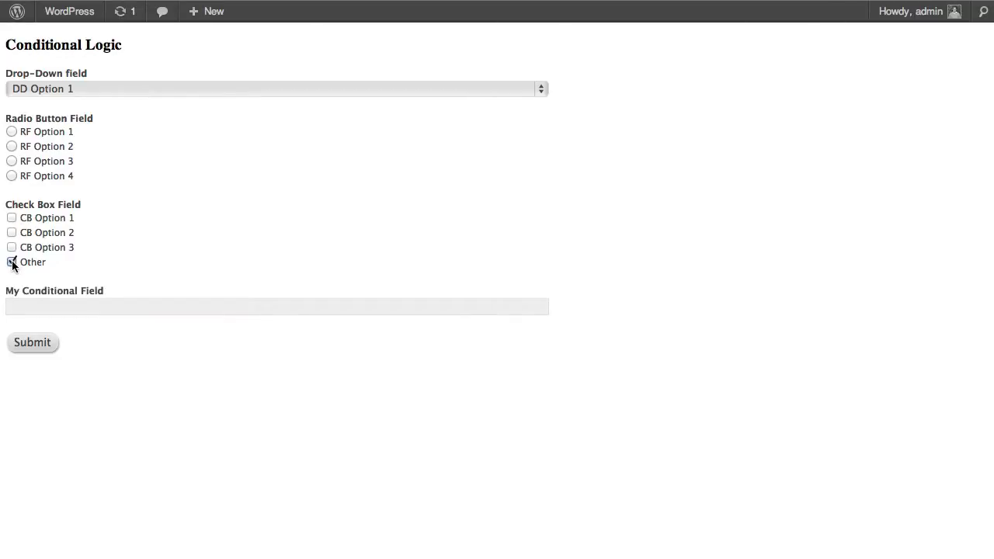
left_click(170, 101)
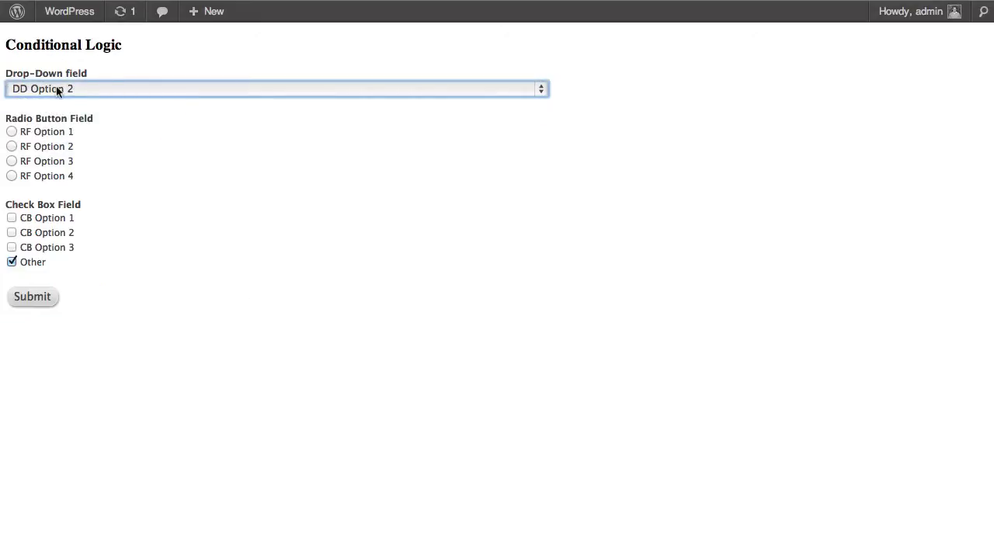
left_click(195, 89)
left_click(159, 84)
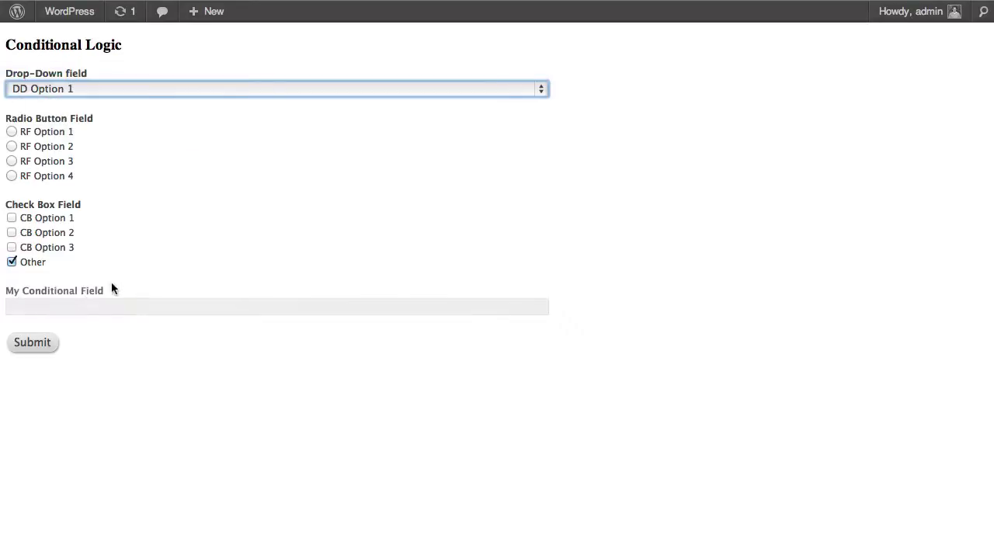
Back in the form editor, view the comparison operators for My Conditional Field's Check Box Field condition, and remove both of the field's conditions.
mouse_move(208, 11)
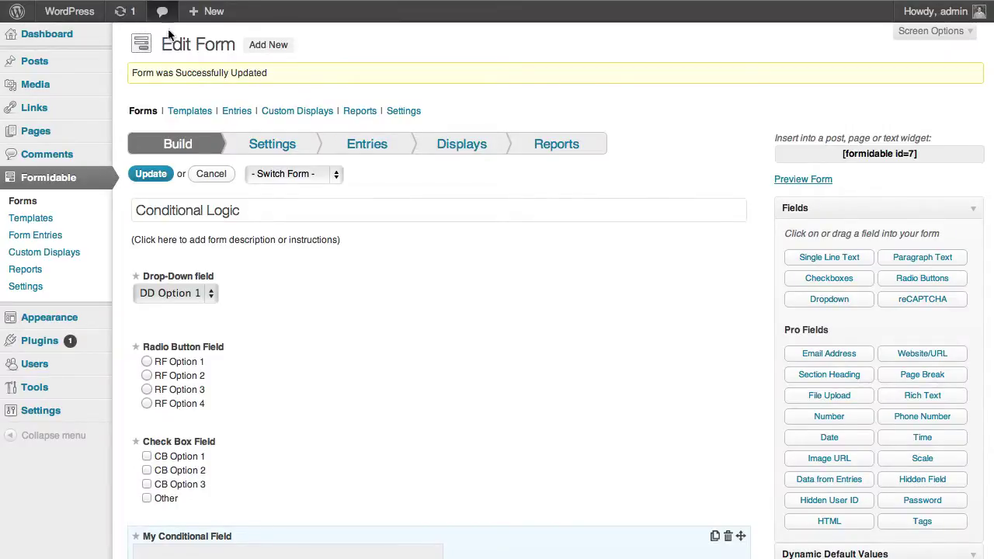
scroll(333, 315, "down", 5)
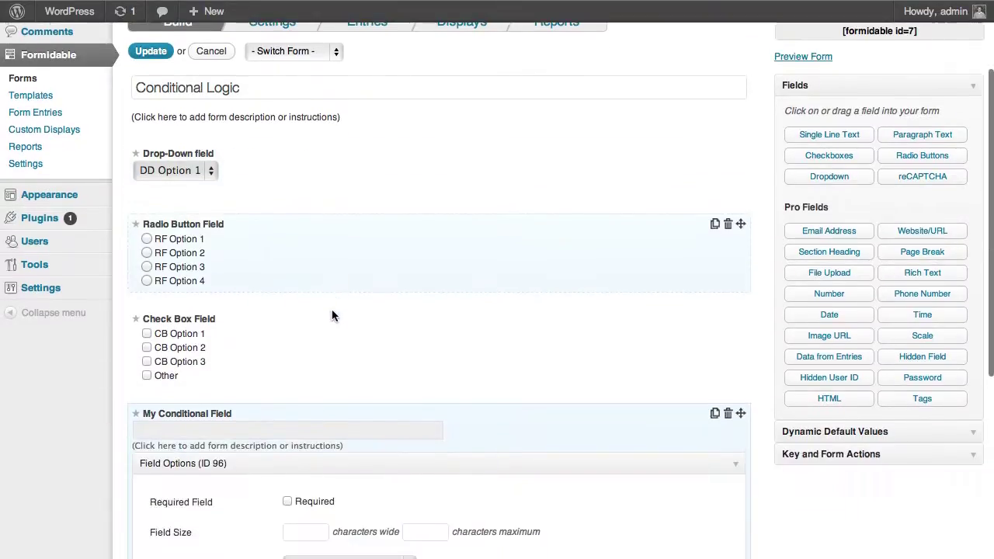
scroll(332, 315, "down", 6)
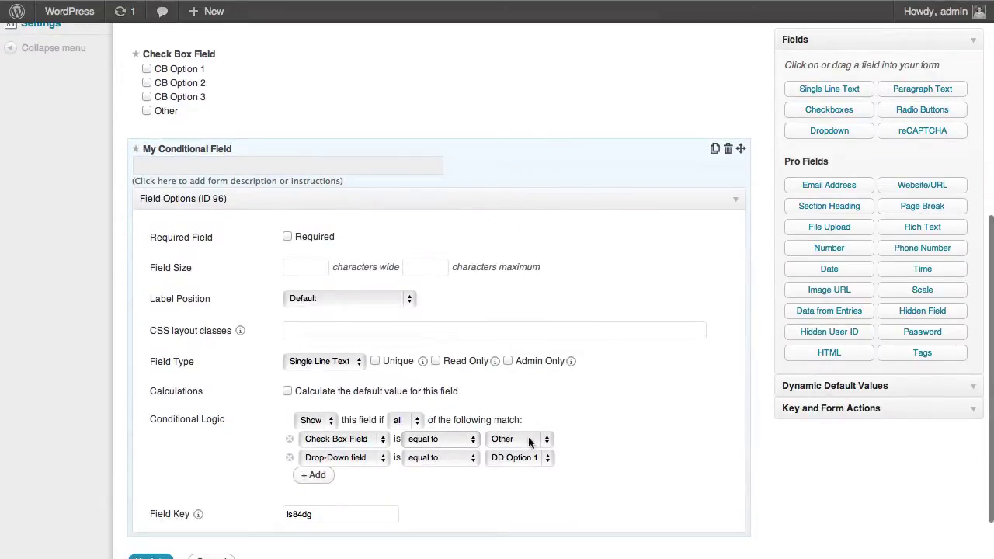
left_click(472, 439)
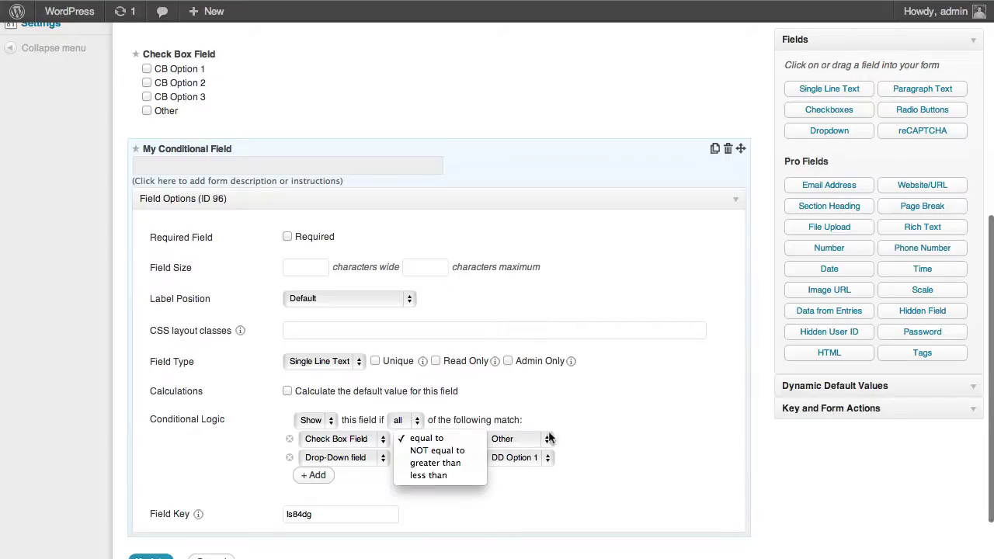
left_click(621, 426)
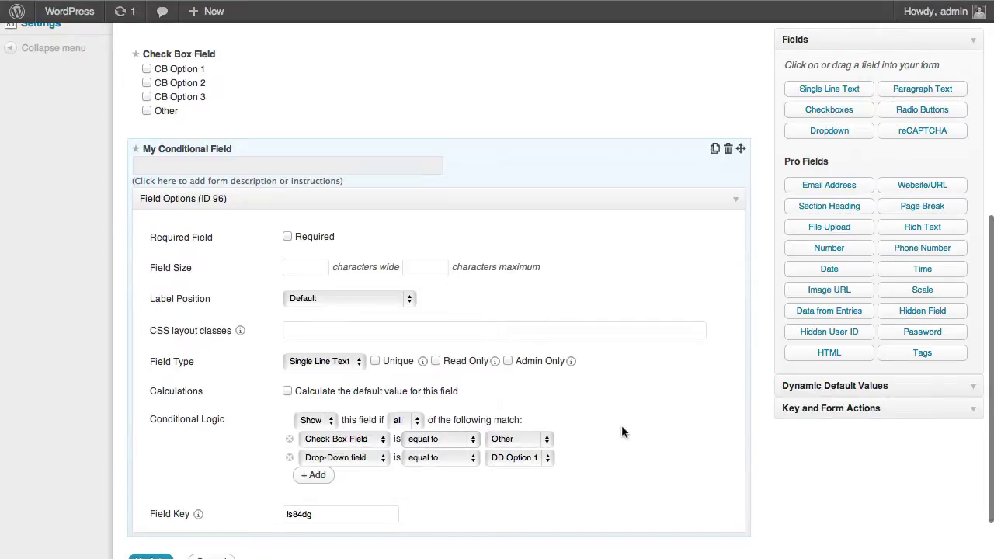
left_click(290, 458)
left_click(290, 439)
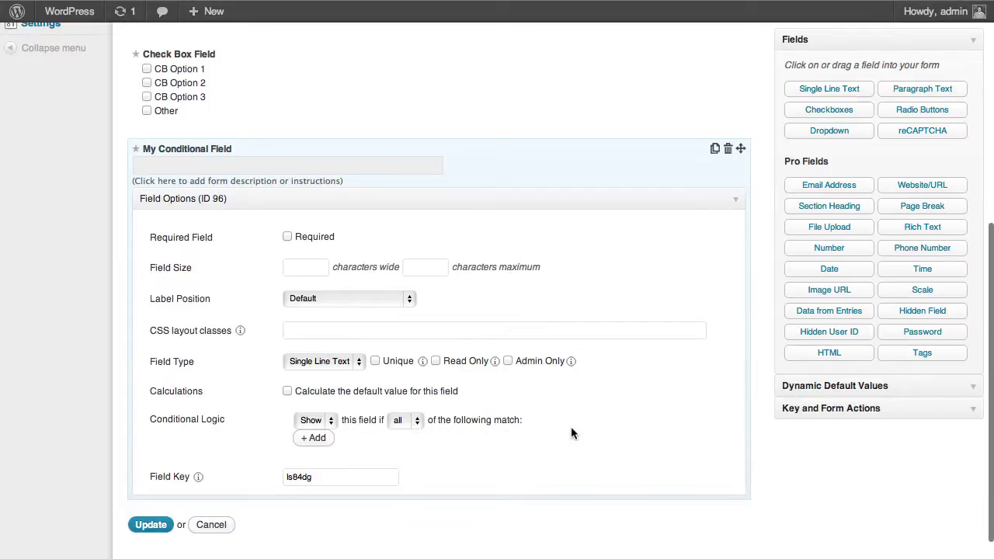